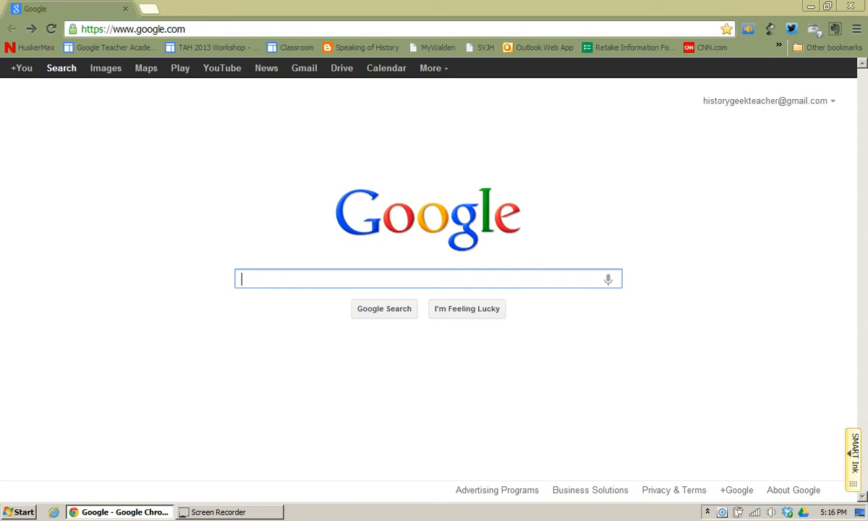
# Step: Open Google Maps and create a new custom map among the saved places
pyautogui.click(147, 68)
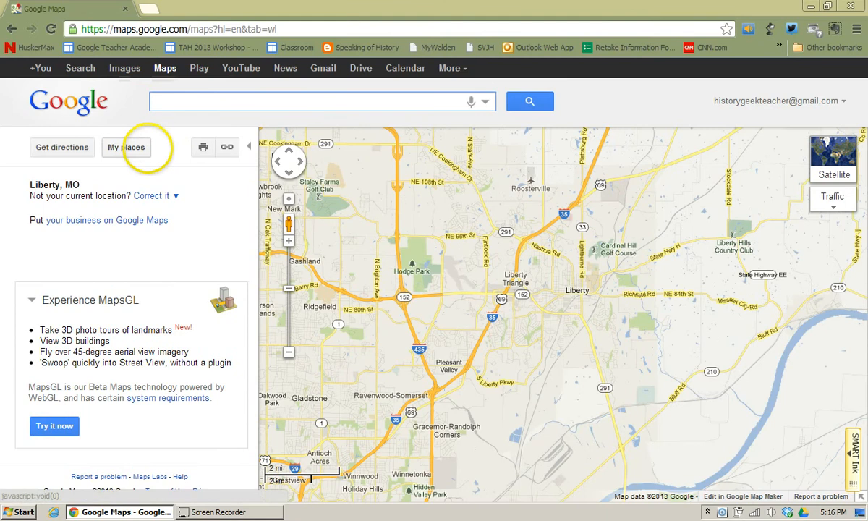
pyautogui.click(142, 148)
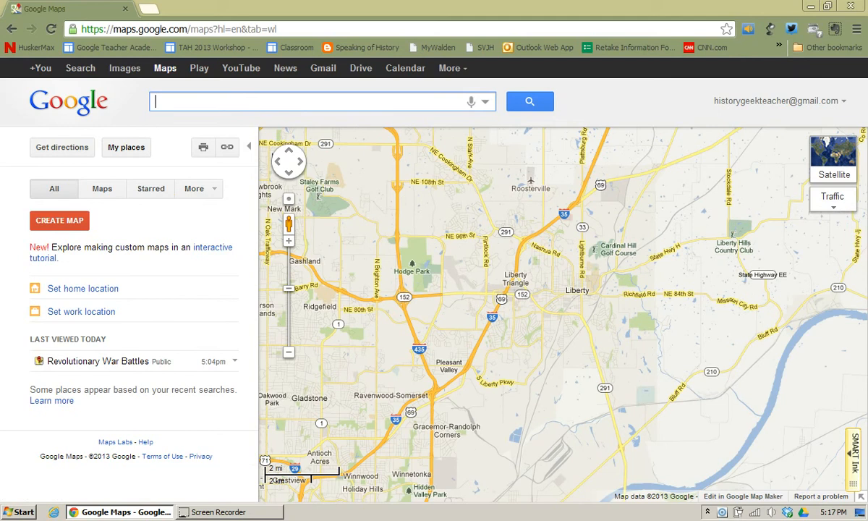
pyautogui.click(61, 220)
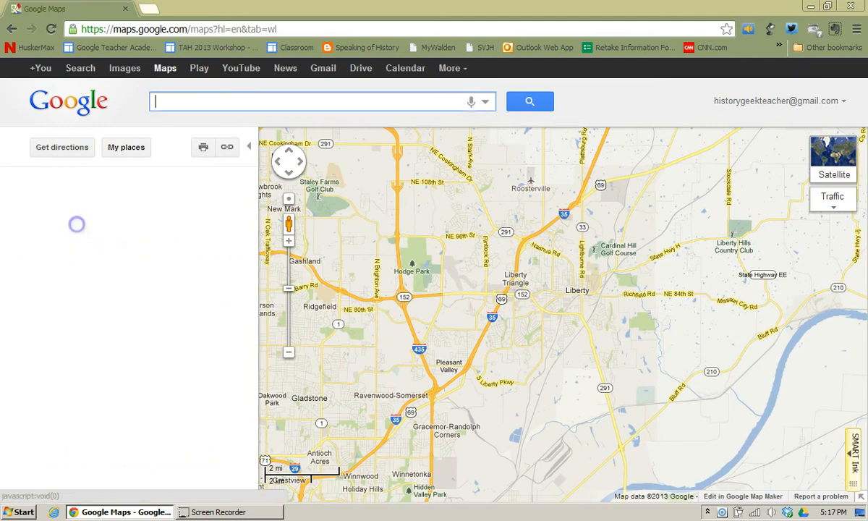
# Step: Replace the new map's title with "Missouri Civil War Battles" and finish editing it
pyautogui.click(76, 244)
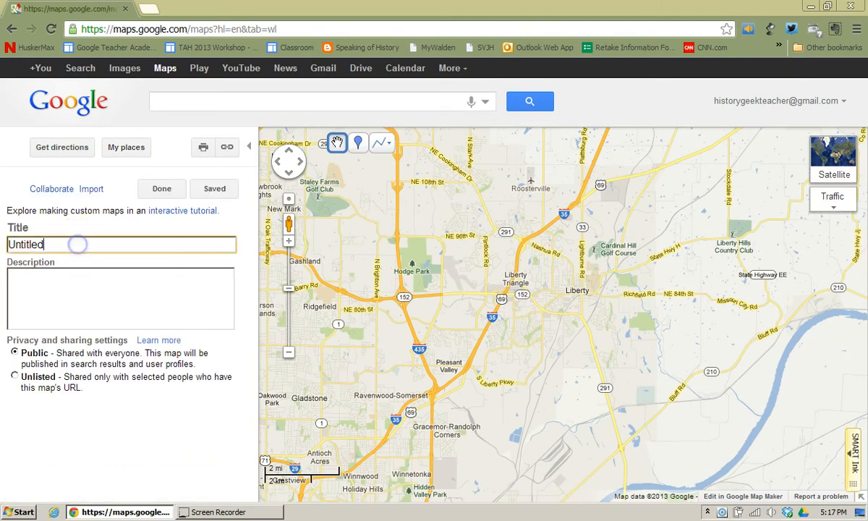
pyautogui.press('BackSpace')
pyautogui.press('BackSpace')
pyautogui.press('BackSpace')
pyautogui.press('BackSpace')
pyautogui.press('BackSpace')
pyautogui.press('BackSpace')
pyautogui.press('BackSpace')
pyautogui.press('BackSpace')
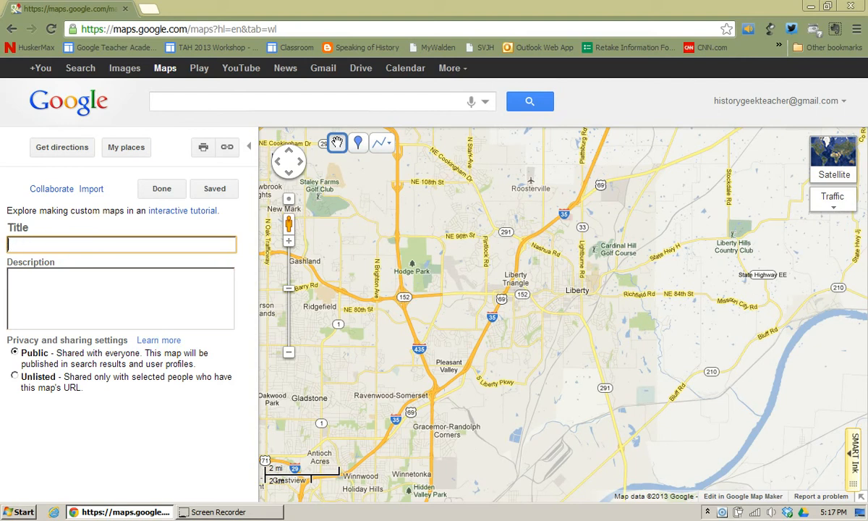
pyautogui.write('Missouri Civ')
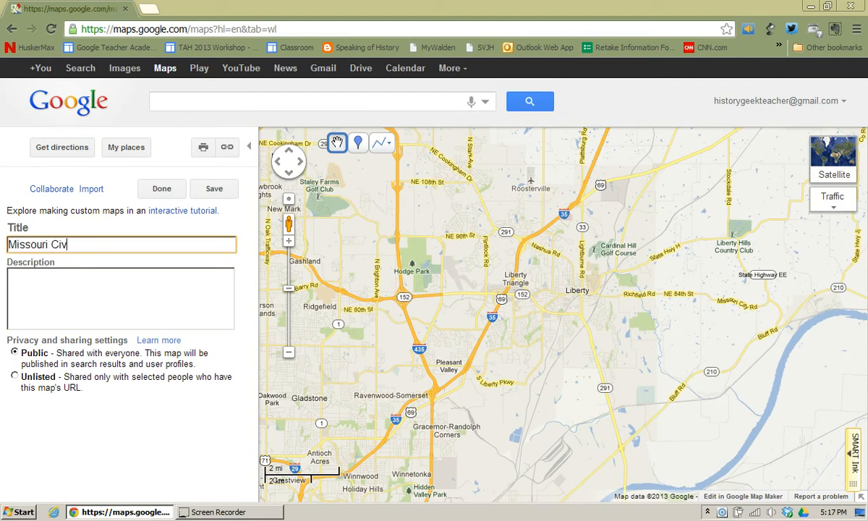
pyautogui.write('il War Battles')
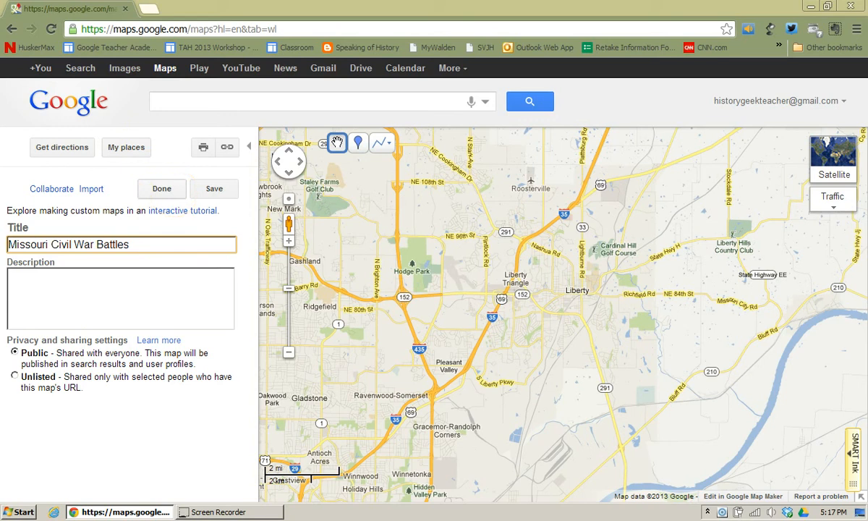
pyautogui.click(162, 187)
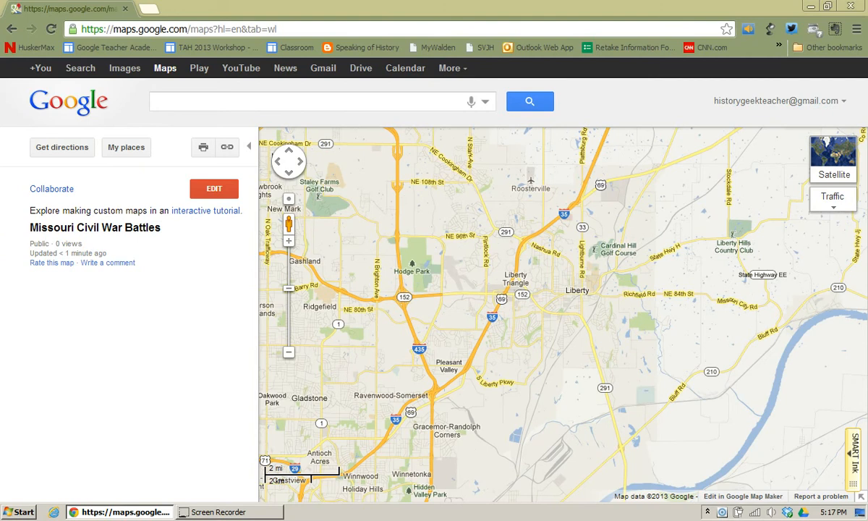
# Step: Reopen the custom map for editing and find Wilson's Creek National Battlefield, Brookline, MO, from the search suggestions
pyautogui.click(211, 190)
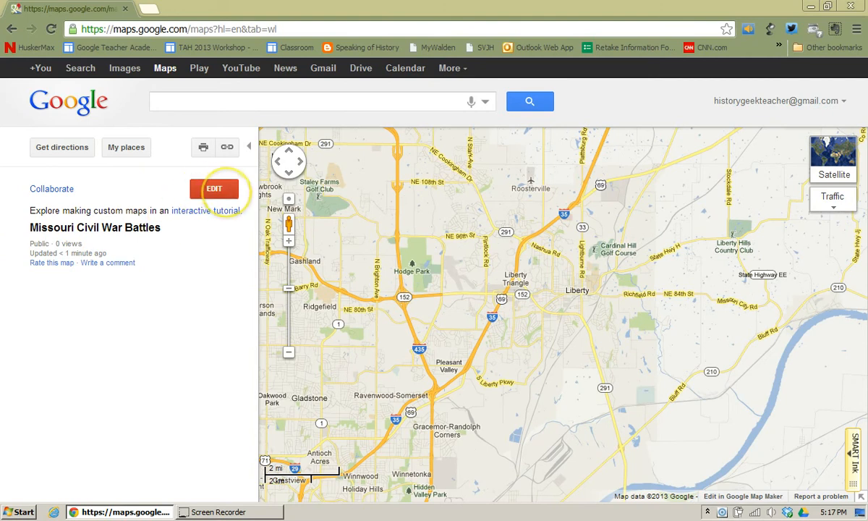
pyautogui.click(214, 188)
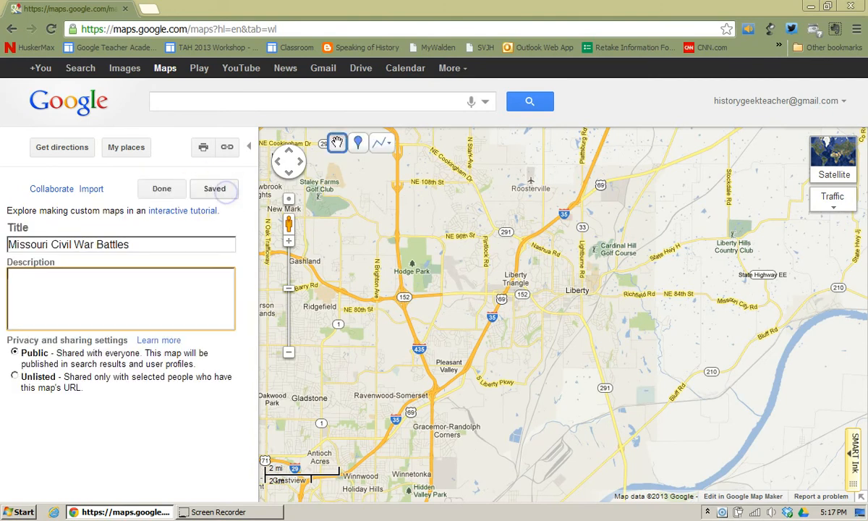
pyautogui.click(250, 100)
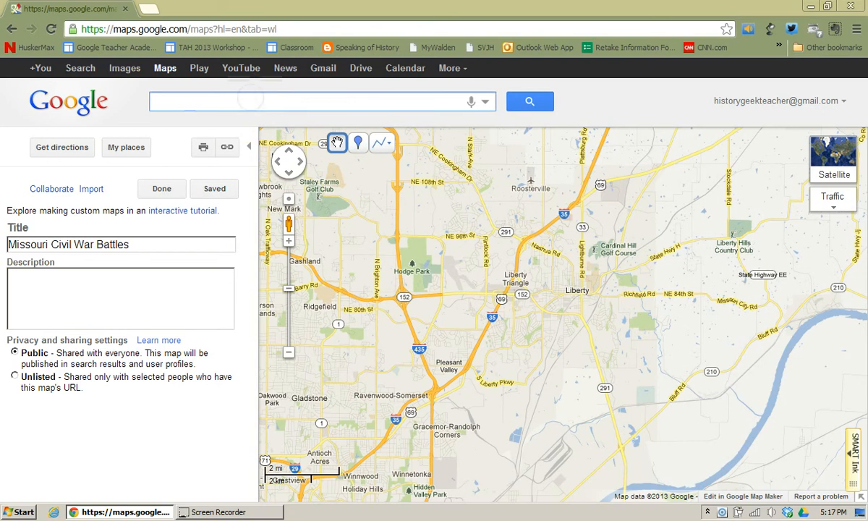
pyautogui.write('wil')
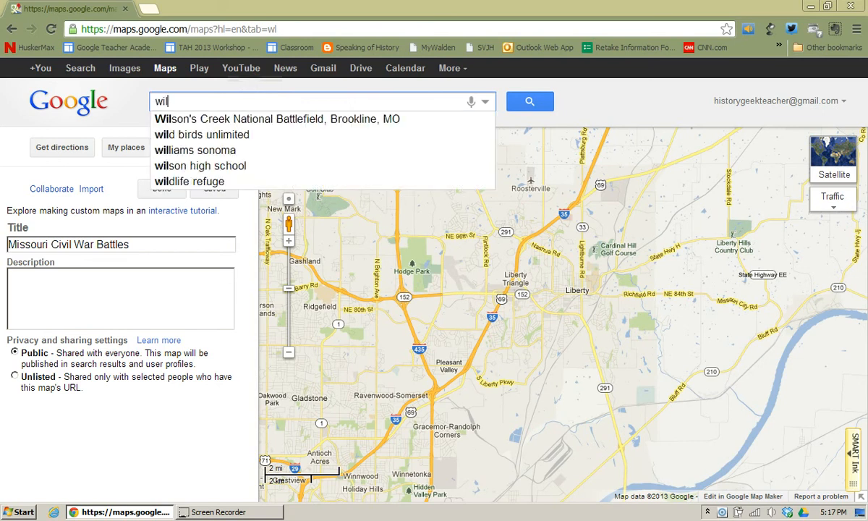
pyautogui.write("son's")
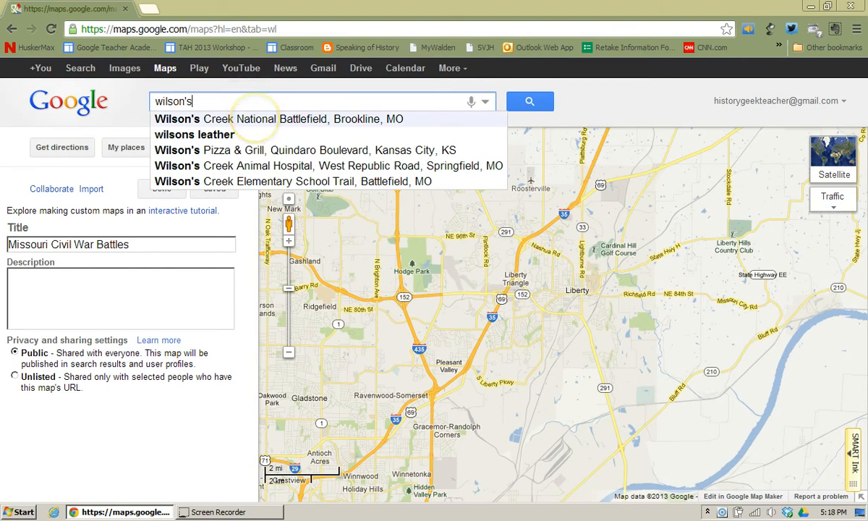
pyautogui.click(238, 117)
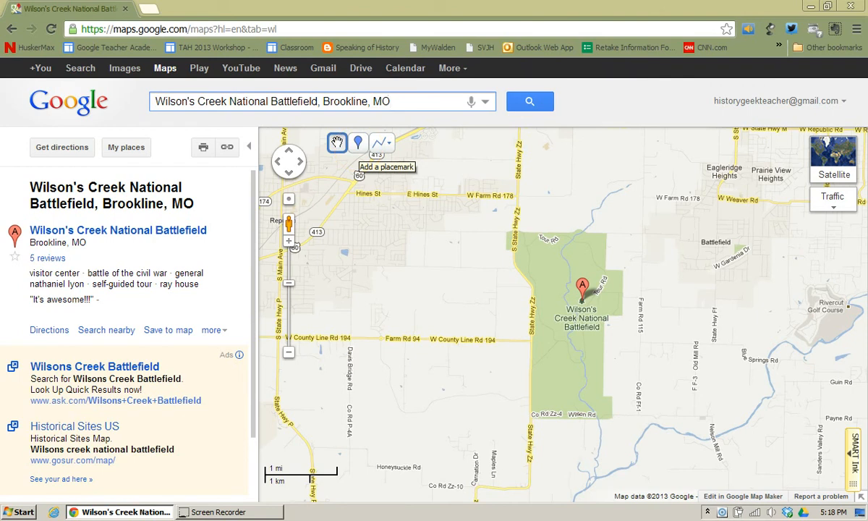
# Step: Add a placemark titled "Wilson's Creek Battle" inside the battlefield park and finish editing the map
pyautogui.click(357, 143)
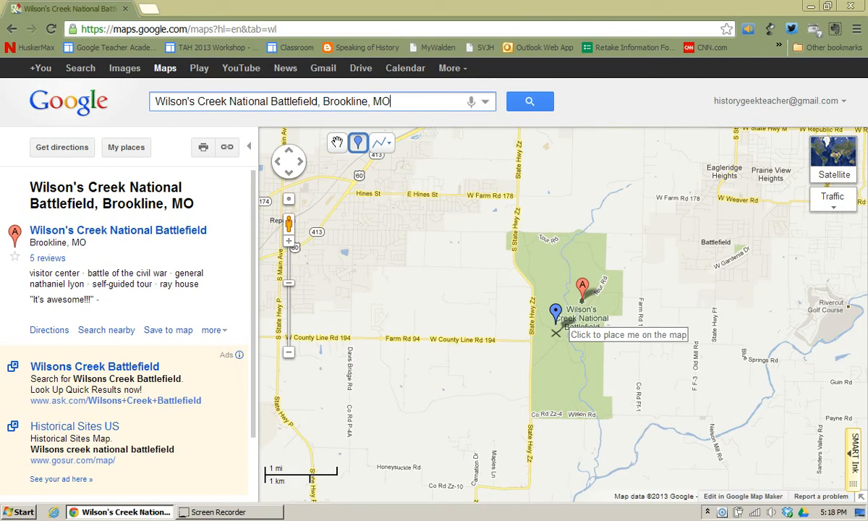
pyautogui.click(556, 333)
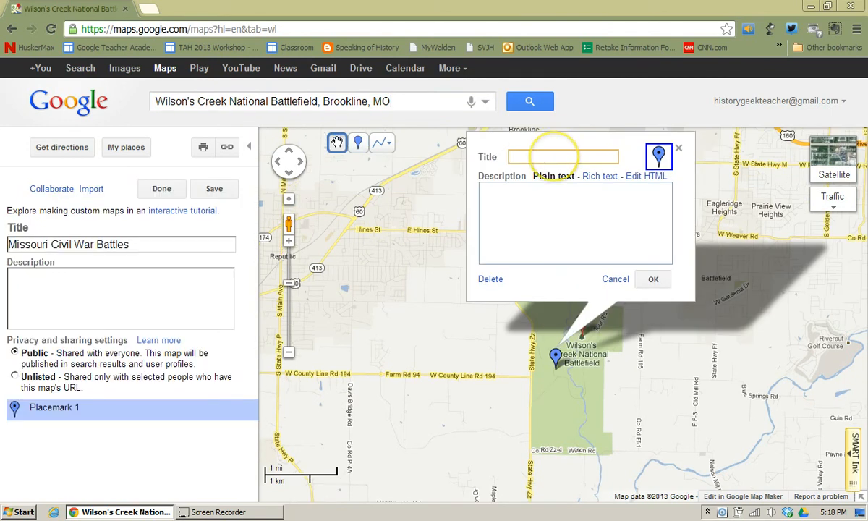
pyautogui.write('W')
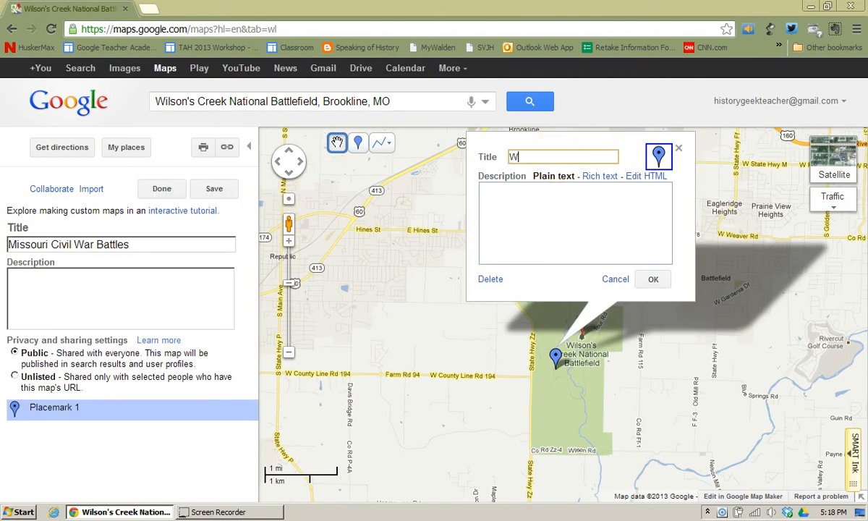
pyautogui.write("ilson's Creek")
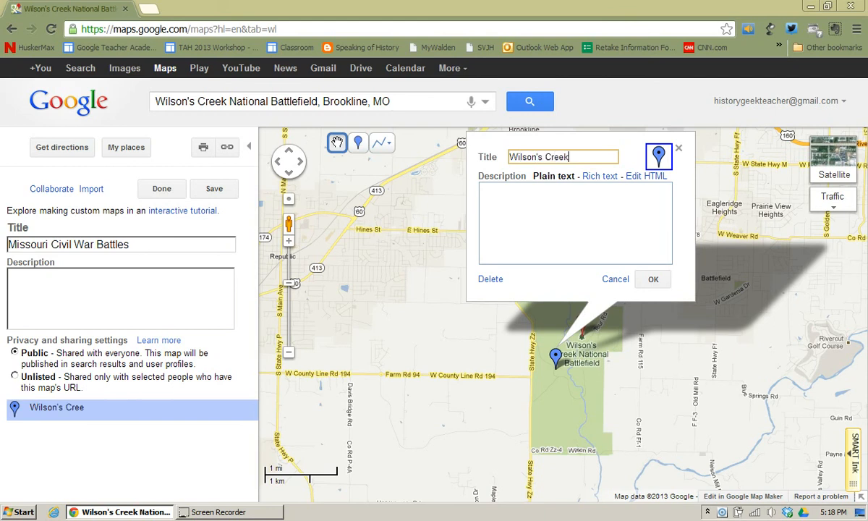
pyautogui.write(' Battle')
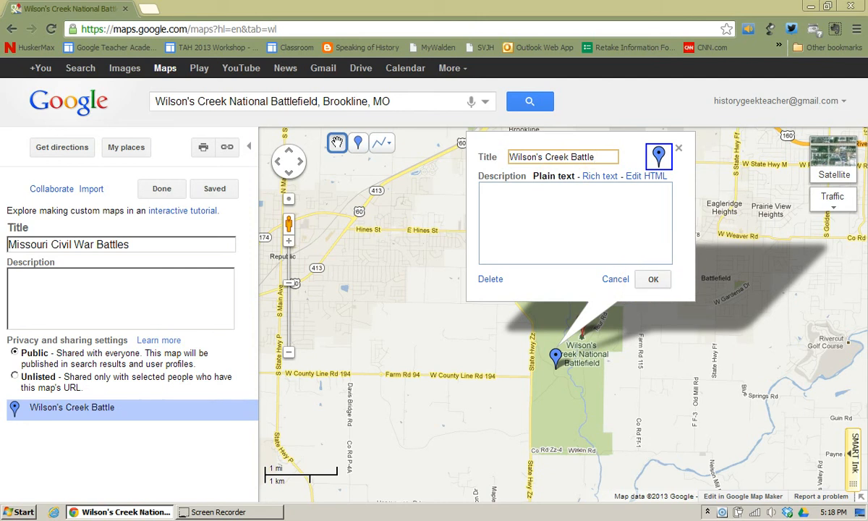
pyautogui.click(651, 279)
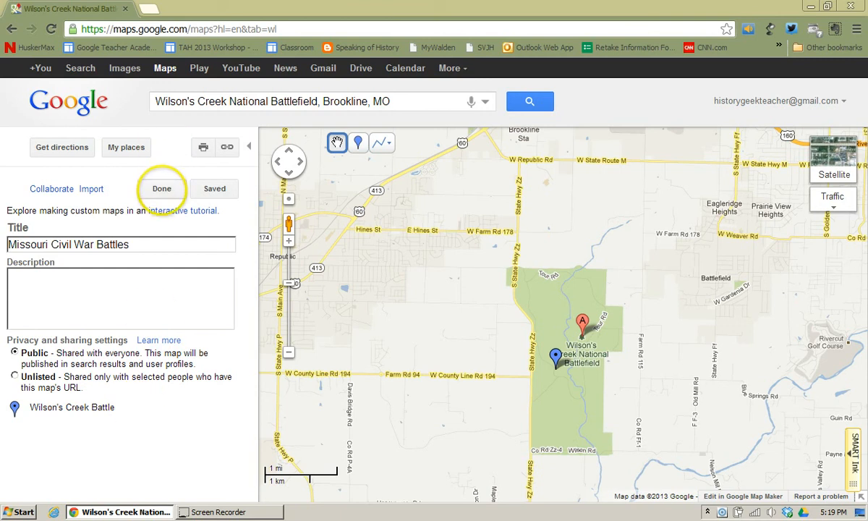
pyautogui.click(162, 188)
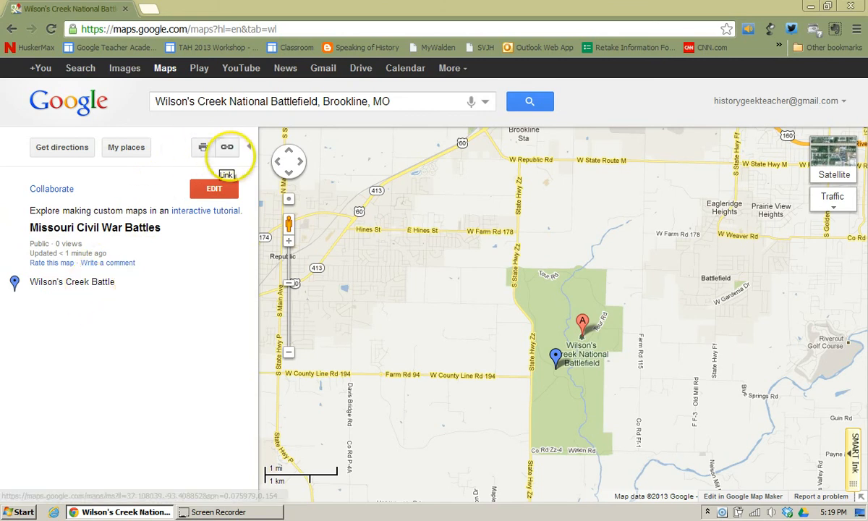
# Step: Bring up the map's sharing link, select the full URL, and close the link box
pyautogui.click(226, 146)
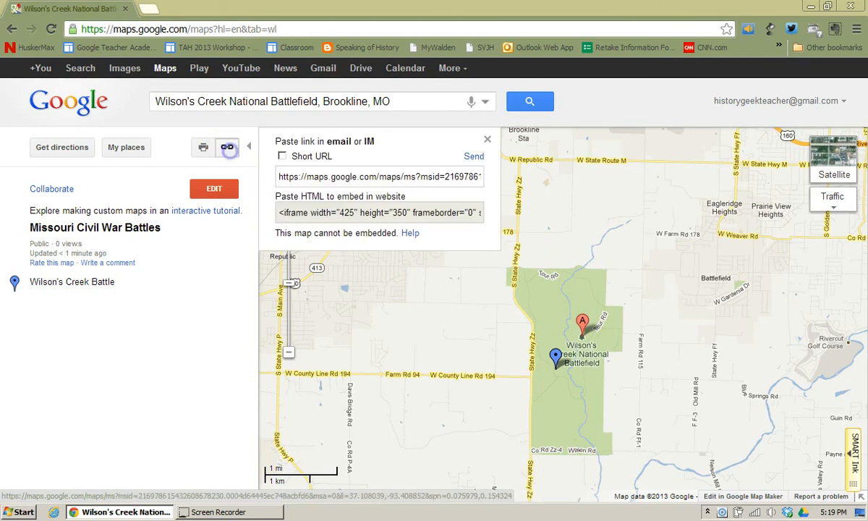
pyautogui.click(293, 177)
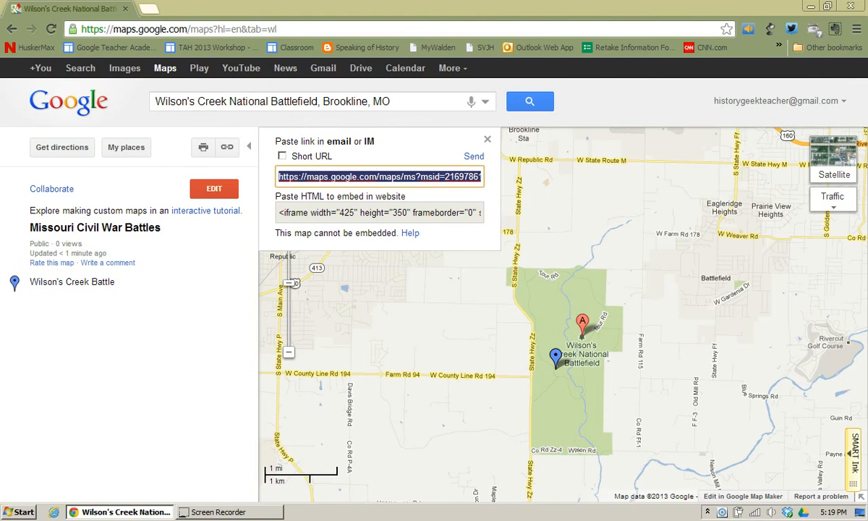
pyautogui.click(486, 139)
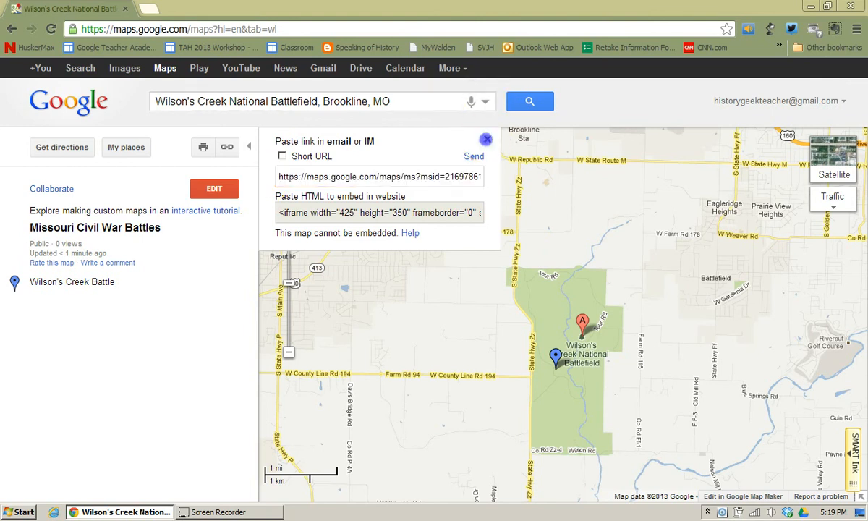
pyautogui.click(228, 295)
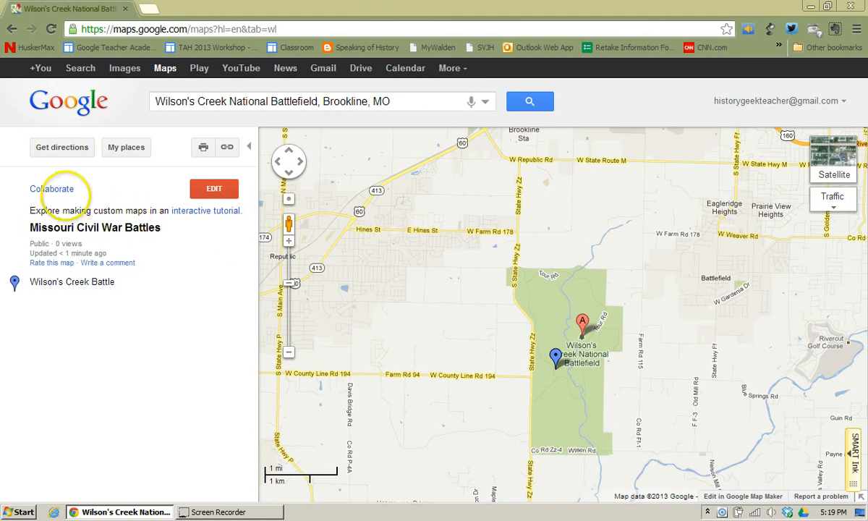
# Step: Try the collaboration option that allows anyone to edit the map, switch it back off, and close the settings
pyautogui.click(52, 188)
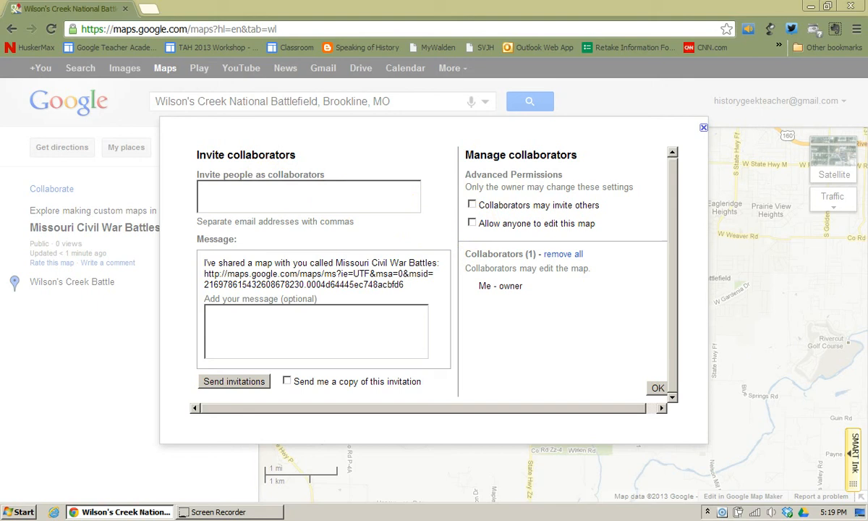
pyautogui.click(472, 222)
pyautogui.click(473, 223)
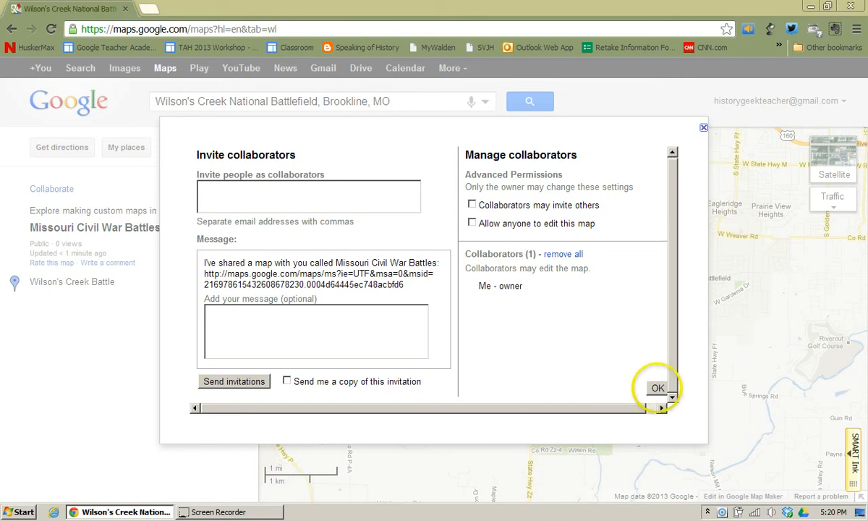
pyautogui.click(657, 388)
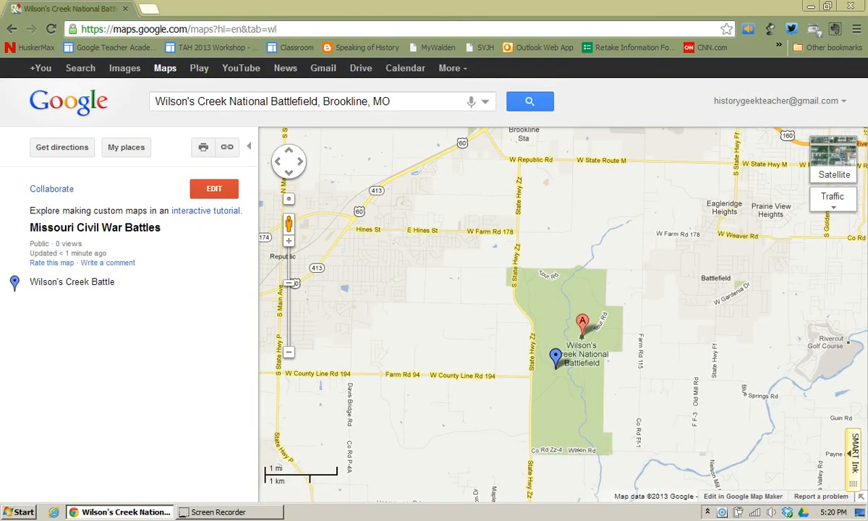